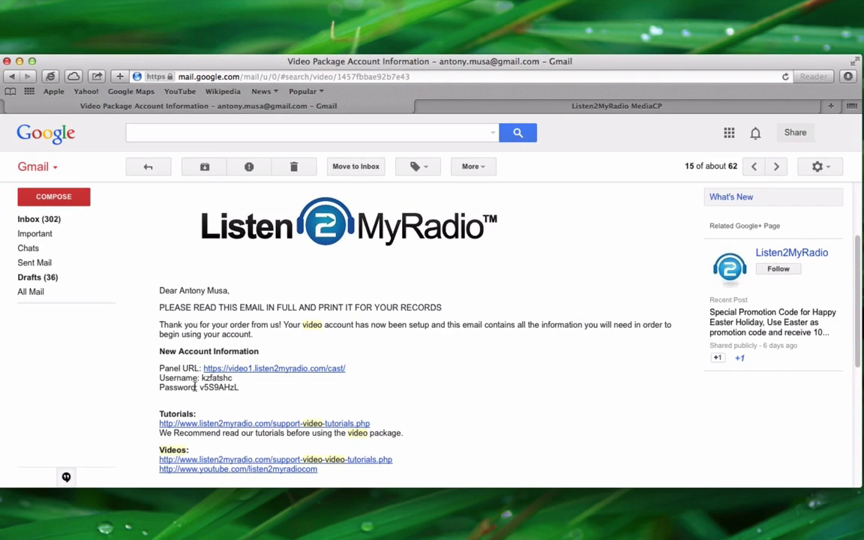
Copy the account username from the welcome e-mail into the username field of the Media Control Panel login page
{"action": "right_click", "coordinate": [105, 420]}
{"action": "left_click", "coordinate": [251, 415]}
{"action": "left_click", "coordinate": [528, 107]}
{"action": "right_click", "coordinate": [405, 262]}
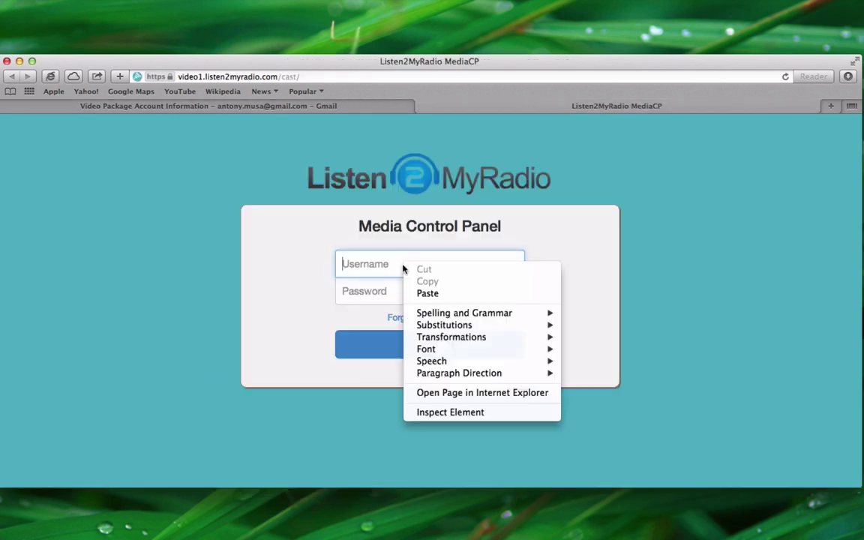
{"action": "left_click", "coordinate": [434, 293]}
Copy the account password from the welcome e-mail into the login form's password field and sign in
{"action": "left_click", "coordinate": [277, 106]}
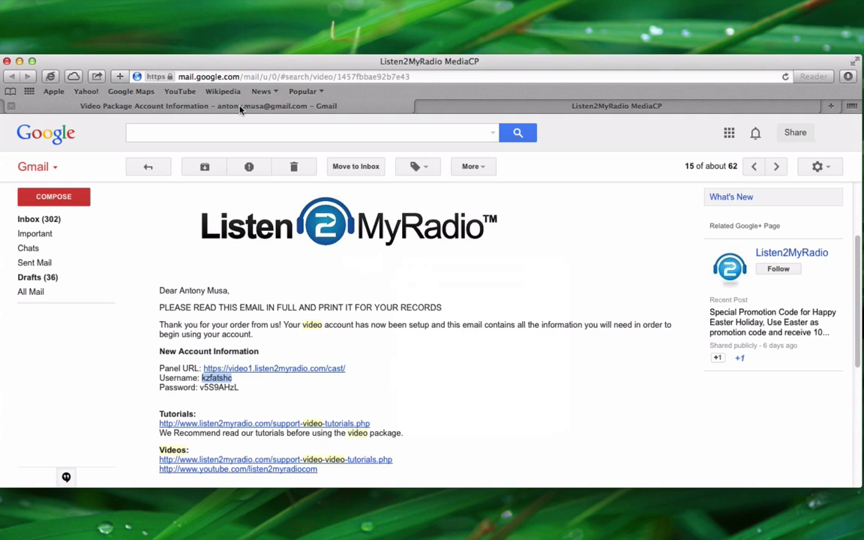
{"action": "right_click", "coordinate": [225, 388]}
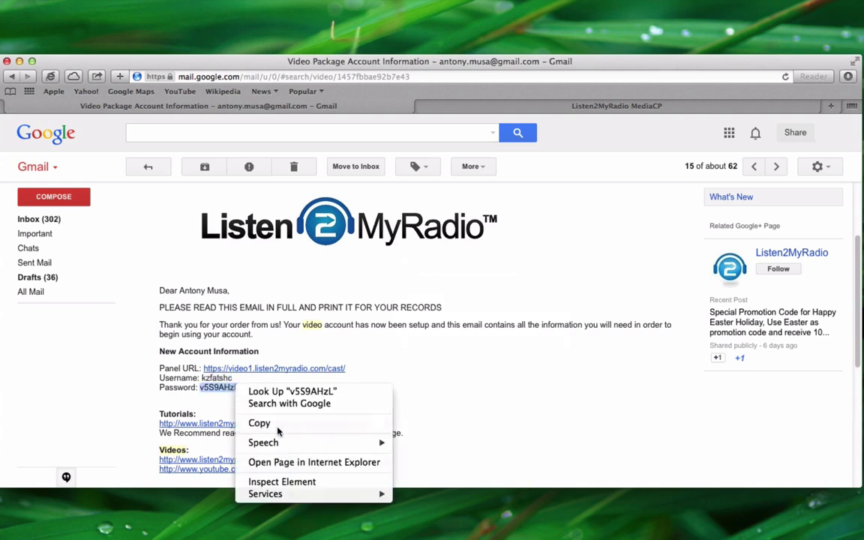
{"action": "left_click", "coordinate": [251, 424]}
{"action": "left_click", "coordinate": [575, 105]}
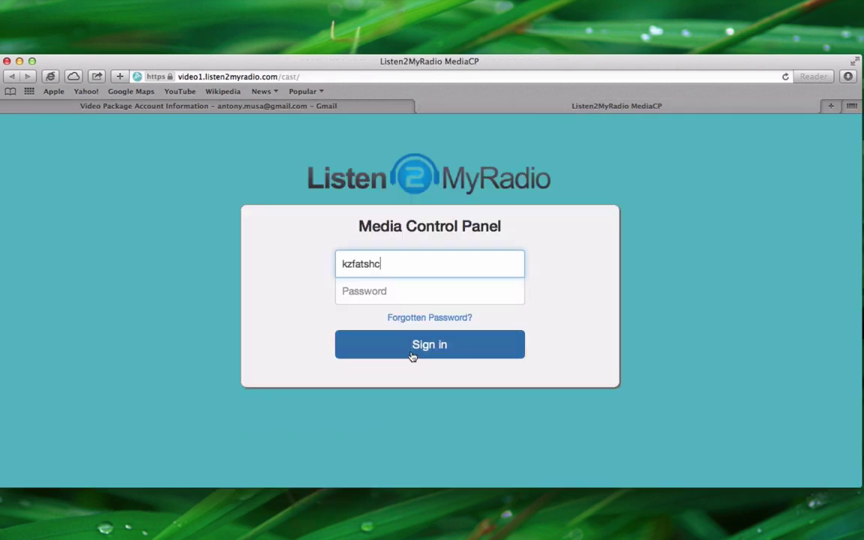
{"action": "right_click", "coordinate": [382, 289]}
{"action": "left_click", "coordinate": [403, 319]}
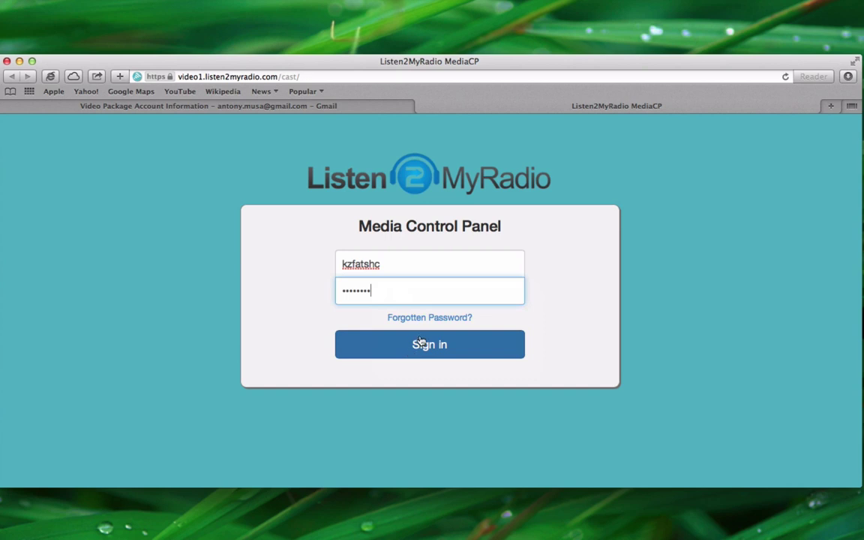
{"action": "left_click", "coordinate": [422, 345]}
Open the account page and go to its Contact Details section
{"action": "left_click", "coordinate": [487, 177]}
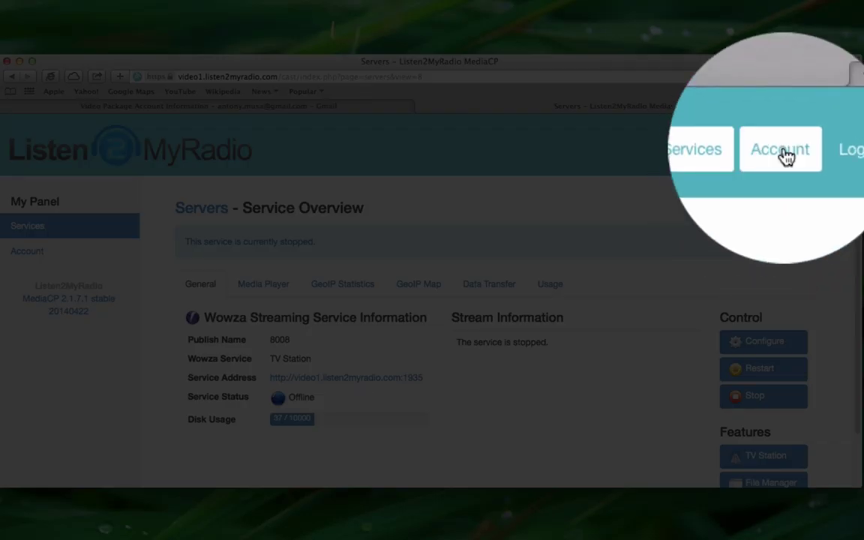
{"action": "left_click", "coordinate": [782, 148]}
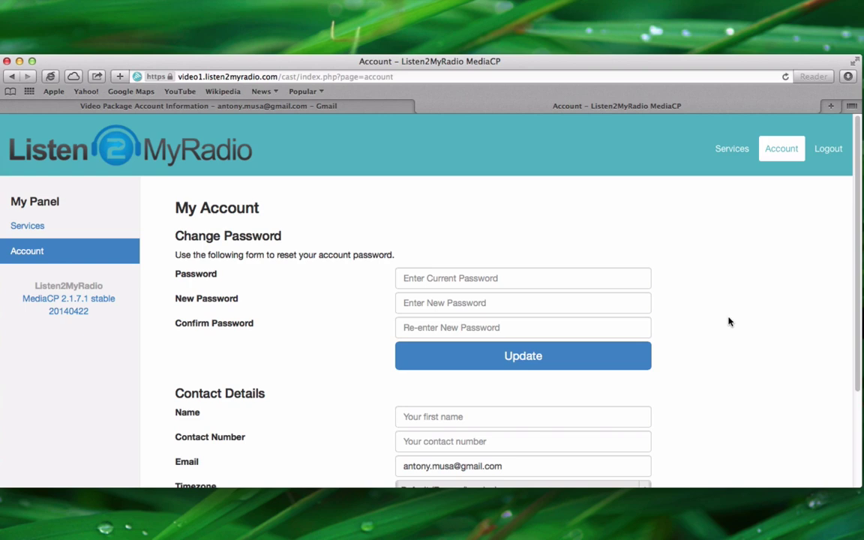
{"action": "scroll", "coordinate": [734, 369], "scroll_direction": "down", "scroll_amount": 3}
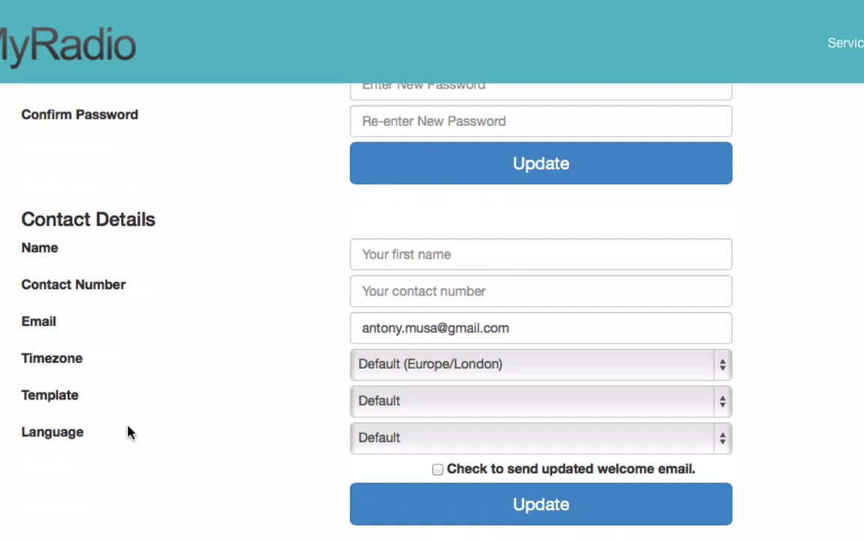
Set the timezone in the contact details to Europe/Paris
{"action": "left_click", "coordinate": [564, 370]}
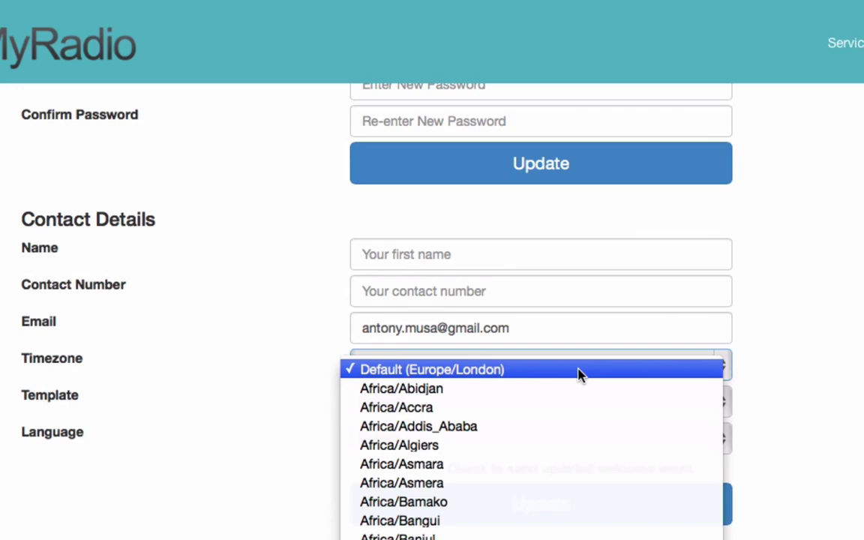
{"action": "scroll", "coordinate": [590, 411], "scroll_direction": "down", "scroll_amount": 20}
{"action": "scroll", "coordinate": [591, 411], "scroll_direction": "down", "scroll_amount": 20}
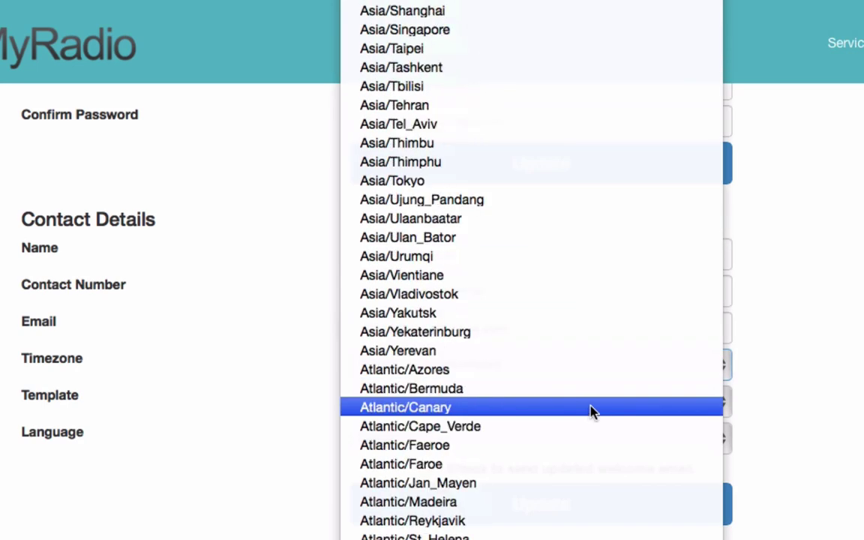
{"action": "scroll", "coordinate": [612, 397], "scroll_direction": "down", "scroll_amount": 8}
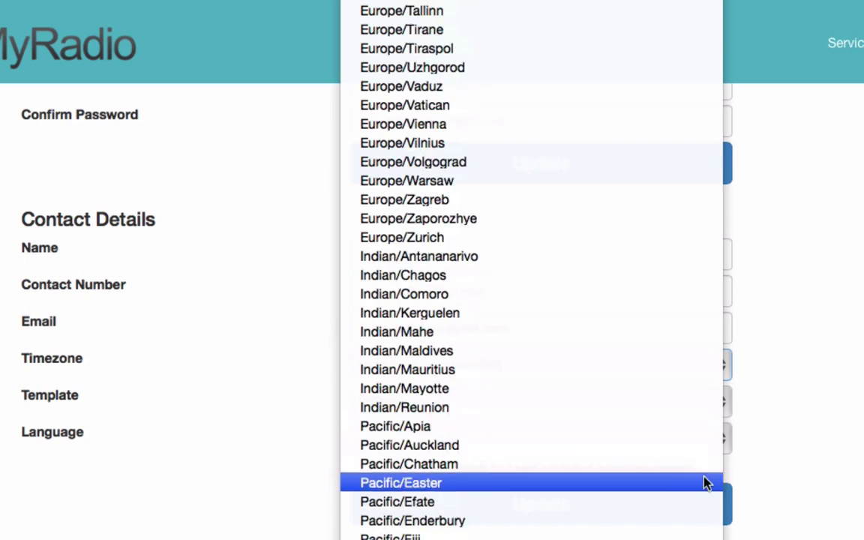
{"action": "scroll", "coordinate": [600, 271], "scroll_direction": "up", "scroll_amount": 10}
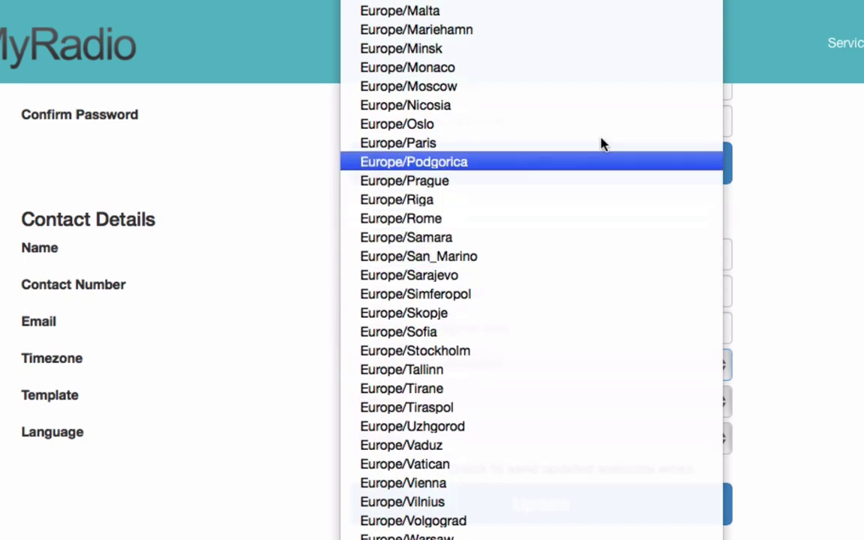
{"action": "scroll", "coordinate": [574, 77], "scroll_direction": "up", "scroll_amount": 2}
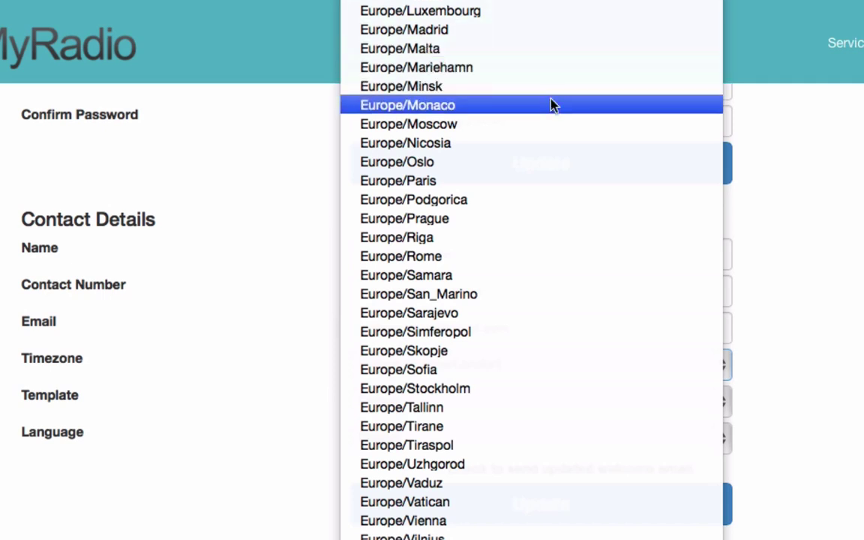
{"action": "left_click", "coordinate": [535, 179]}
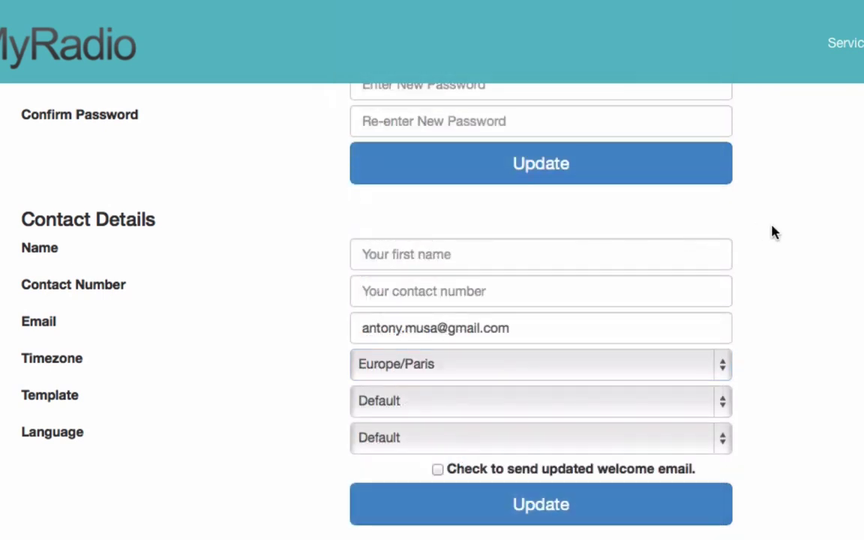
Examine the language options in the contact details and leave the selection at Default
{"action": "left_click", "coordinate": [73, 432]}
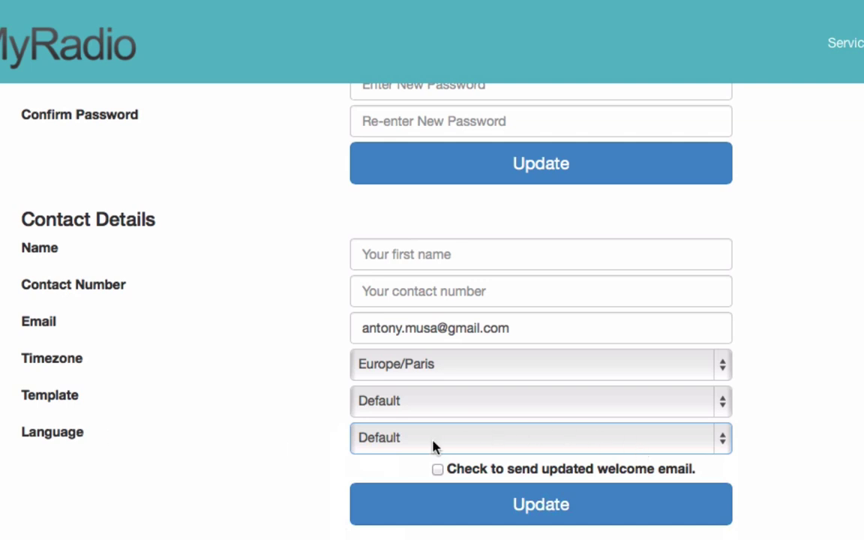
{"action": "left_click", "coordinate": [413, 444]}
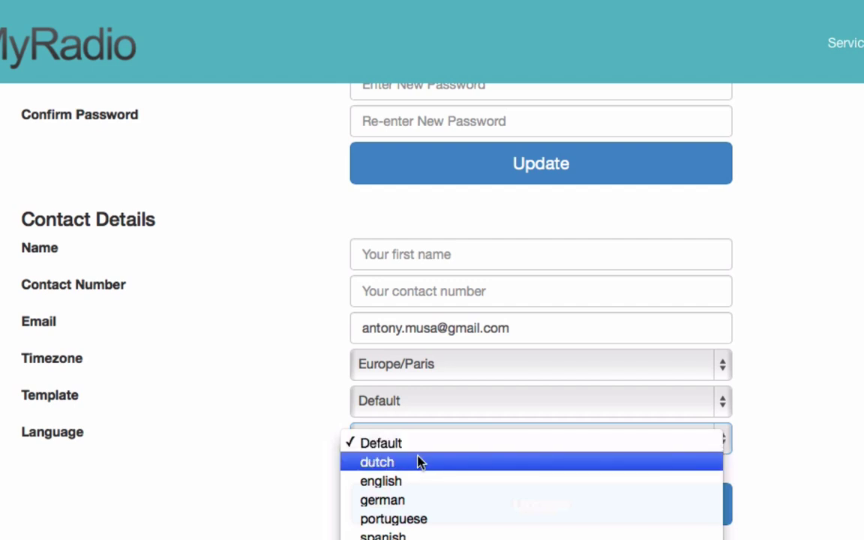
{"action": "left_click", "coordinate": [251, 529]}
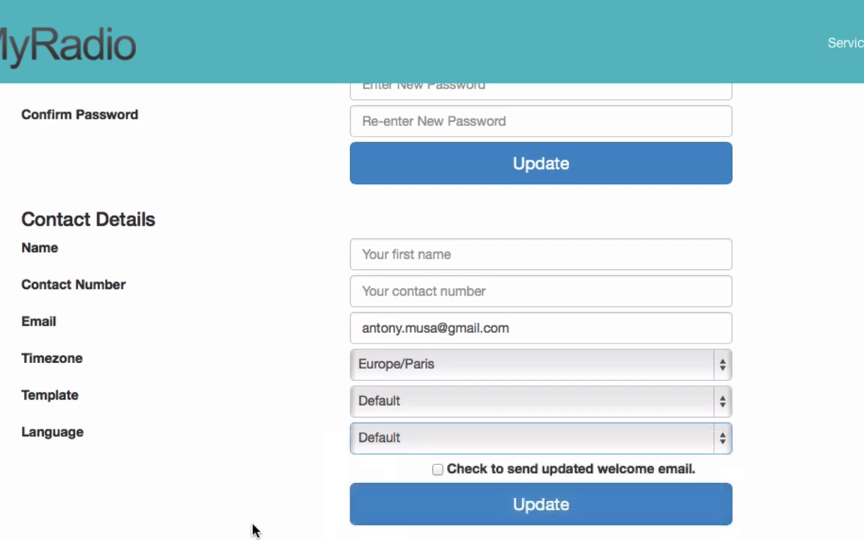
{"action": "scroll", "coordinate": [264, 474], "scroll_direction": "up", "scroll_amount": 1}
{"action": "left_click", "coordinate": [863, 347]}
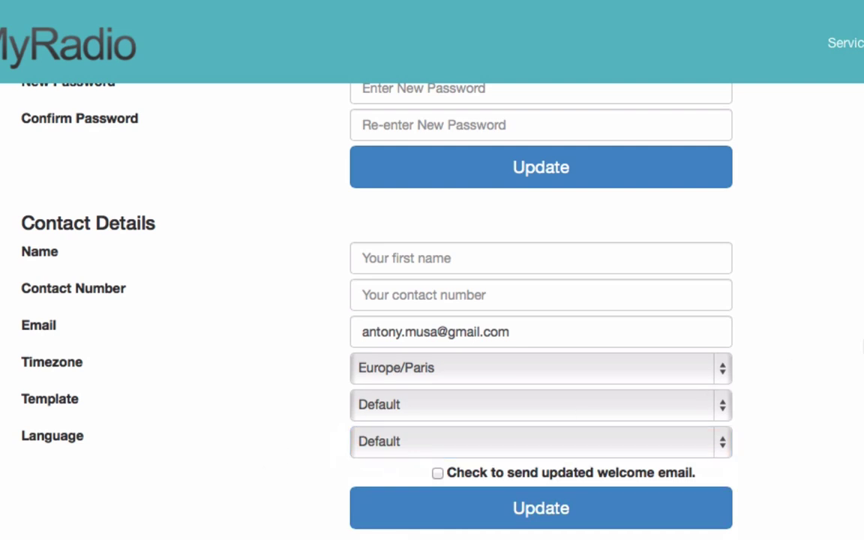
Review the Change Password form and the contact details on the account page
{"action": "scroll", "coordinate": [863, 346], "scroll_direction": "up", "scroll_amount": 5}
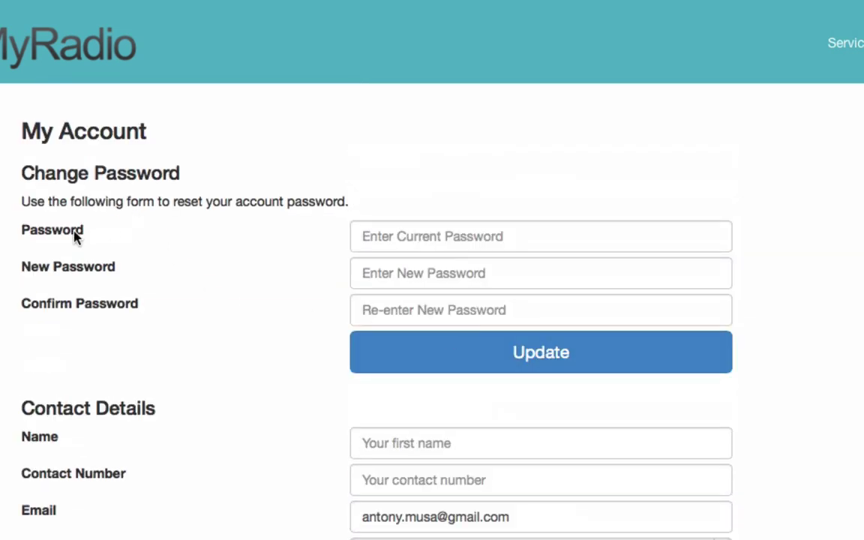
{"action": "left_click", "coordinate": [424, 234]}
{"action": "scroll", "coordinate": [447, 254], "scroll_direction": "down", "scroll_amount": 5}
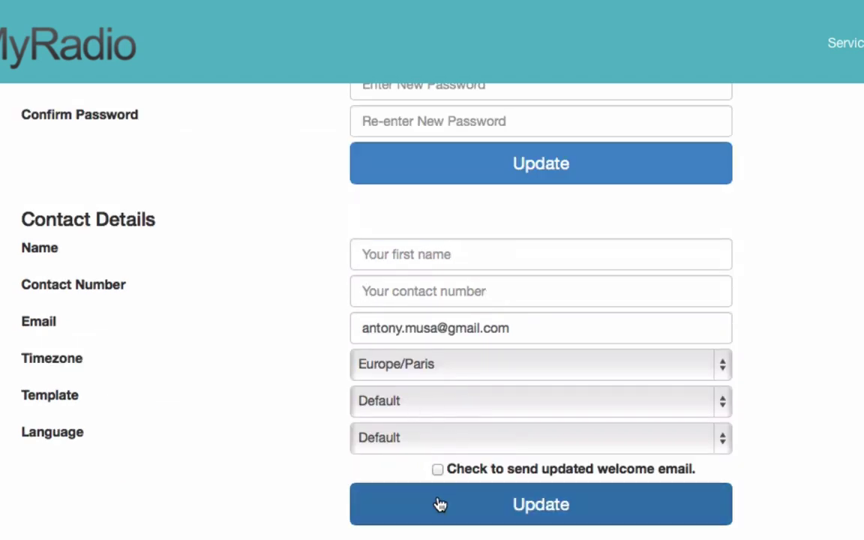
{"action": "scroll", "coordinate": [441, 487], "scroll_direction": "up", "scroll_amount": 2}
{"action": "scroll", "coordinate": [443, 461], "scroll_direction": "up", "scroll_amount": 4}
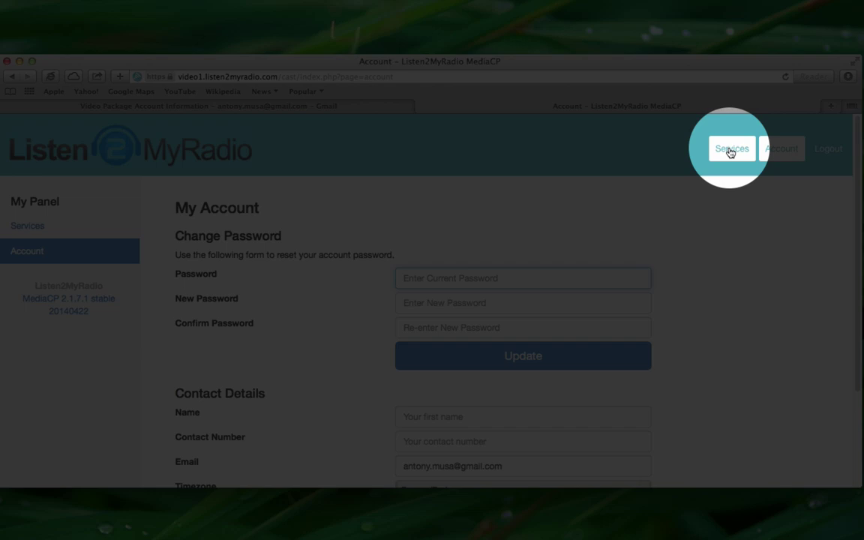
Open the service overview and check its media player and GeoIP statistics
{"action": "left_click", "coordinate": [729, 150]}
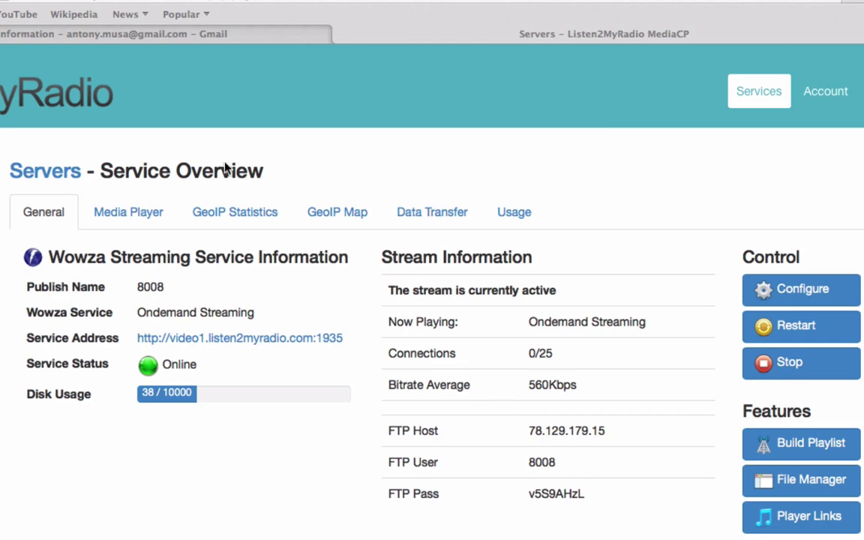
{"action": "left_click", "coordinate": [136, 219]}
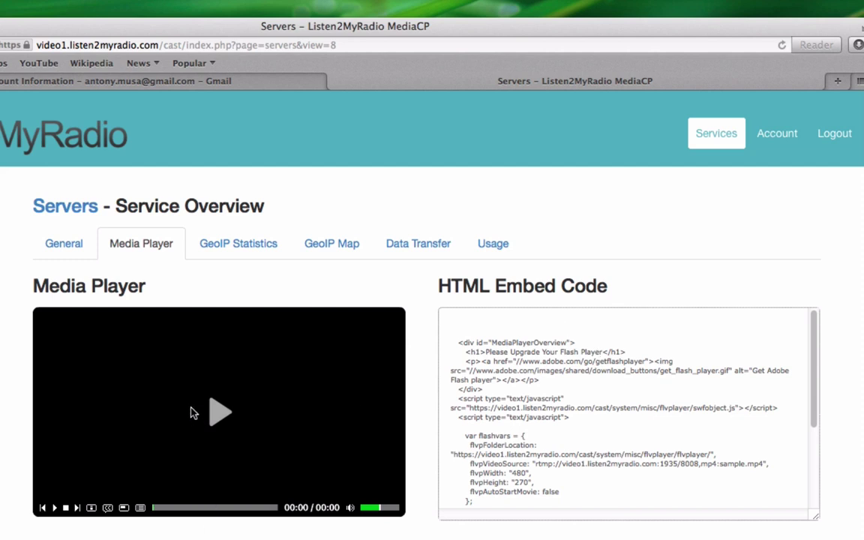
{"action": "left_click", "coordinate": [237, 249]}
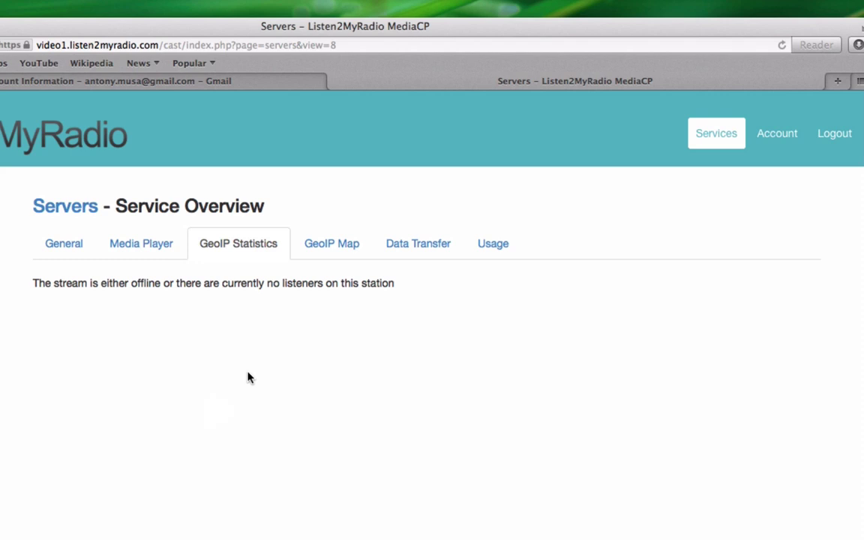
View the service's GeoIP map, bringing Europe, Africa and Asia into closer view
{"action": "left_click", "coordinate": [319, 248]}
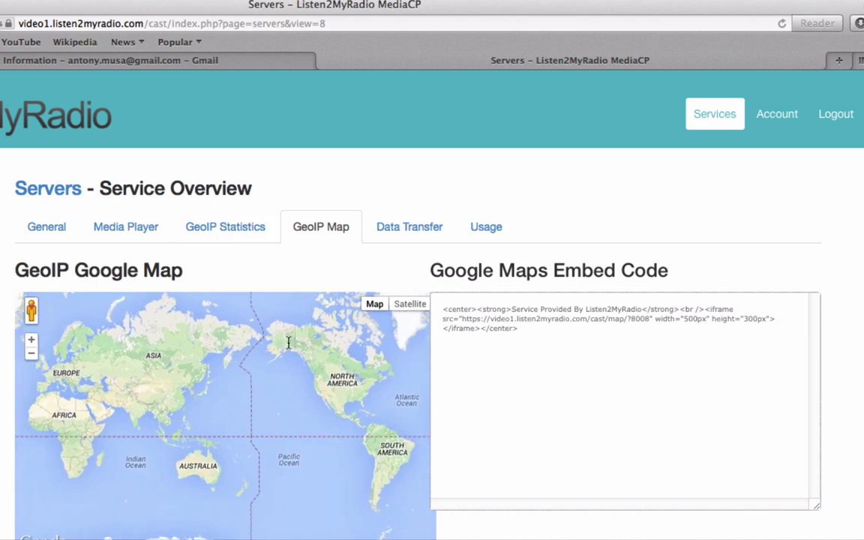
{"action": "left_click_drag", "start_coordinate": [182, 371], "coordinate": [258, 339]}
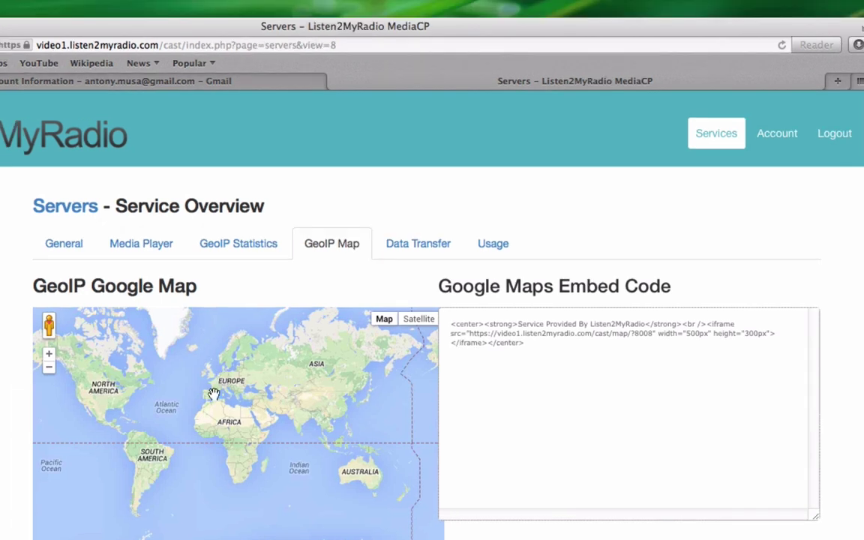
{"action": "double_click", "coordinate": [208, 396]}
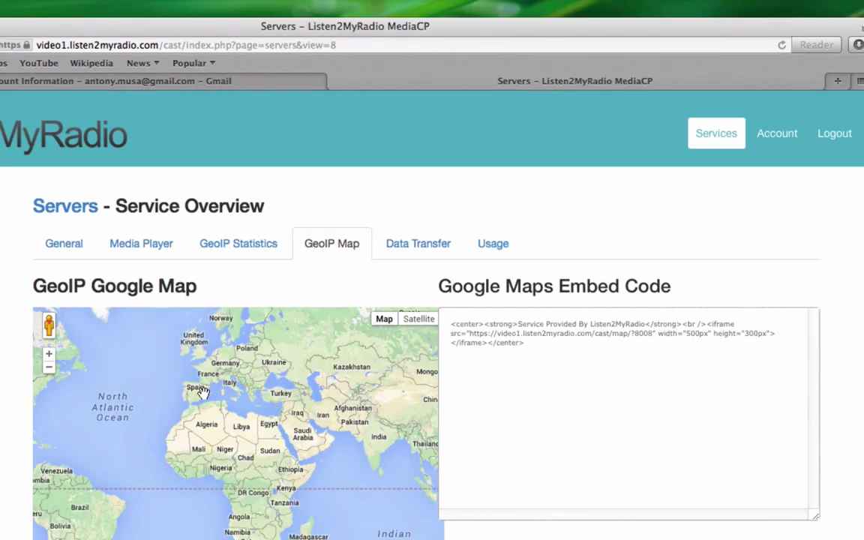
{"action": "left_click_drag", "start_coordinate": [272, 419], "coordinate": [161, 411]}
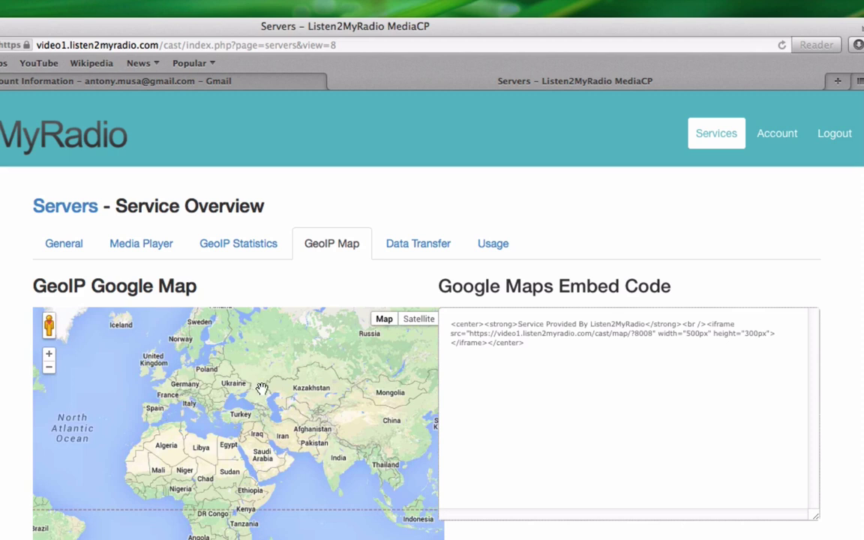
Check the service's data transfer statistics, including the April bandwidth entry and the note on update frequency
{"action": "left_click", "coordinate": [439, 251]}
{"action": "triple_click", "coordinate": [369, 375]}
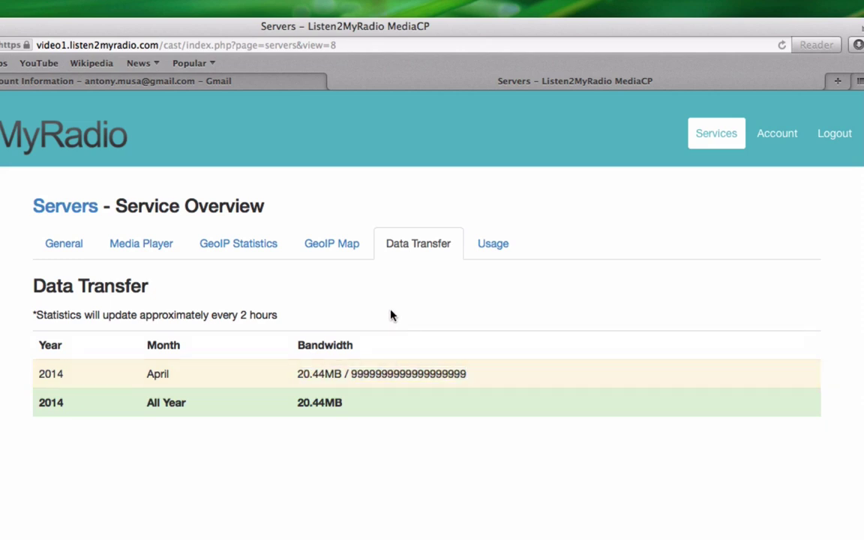
{"action": "double_click", "coordinate": [381, 375]}
{"action": "triple_click", "coordinate": [381, 375]}
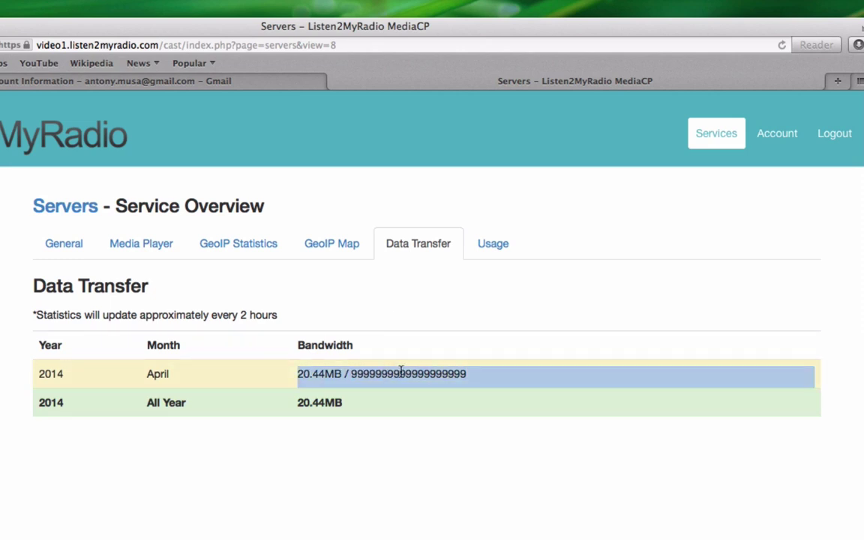
{"action": "left_click", "coordinate": [169, 342]}
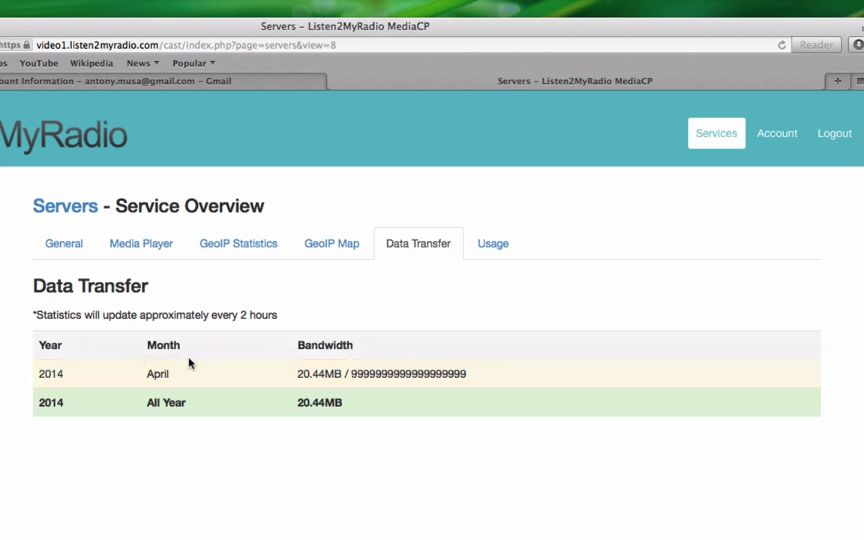
{"action": "triple_click", "coordinate": [232, 314]}
{"action": "left_click", "coordinate": [253, 314]}
Review the traffic and listener usage graphs, and return to the general service information
{"action": "left_click", "coordinate": [482, 246]}
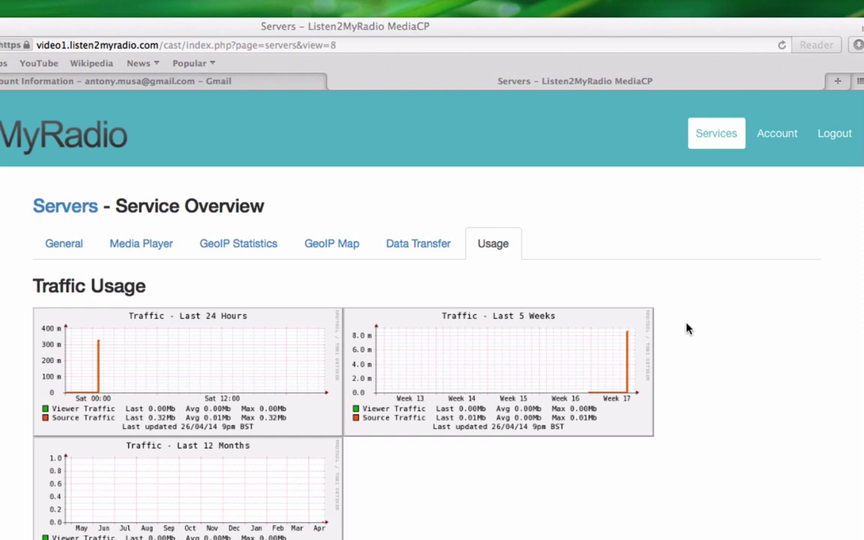
{"action": "scroll", "coordinate": [677, 404], "scroll_direction": "down", "scroll_amount": 8}
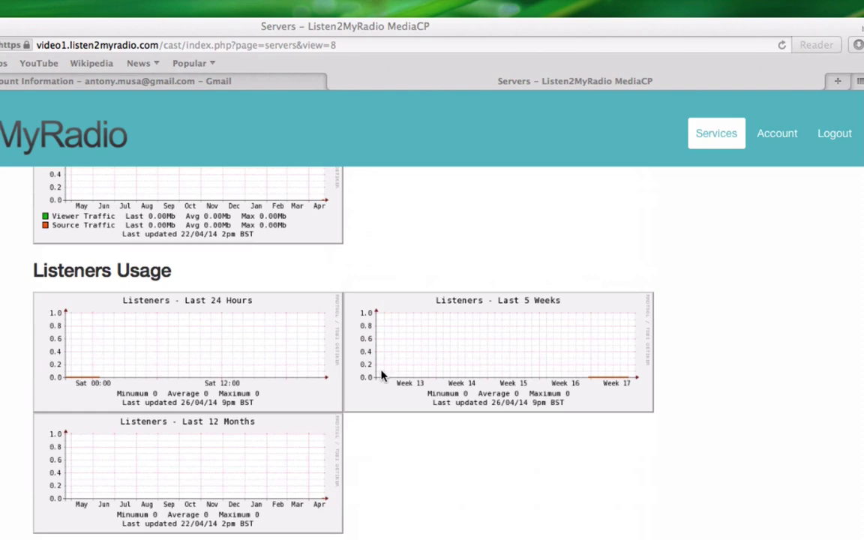
{"action": "scroll", "coordinate": [388, 360], "scroll_direction": "up", "scroll_amount": 5}
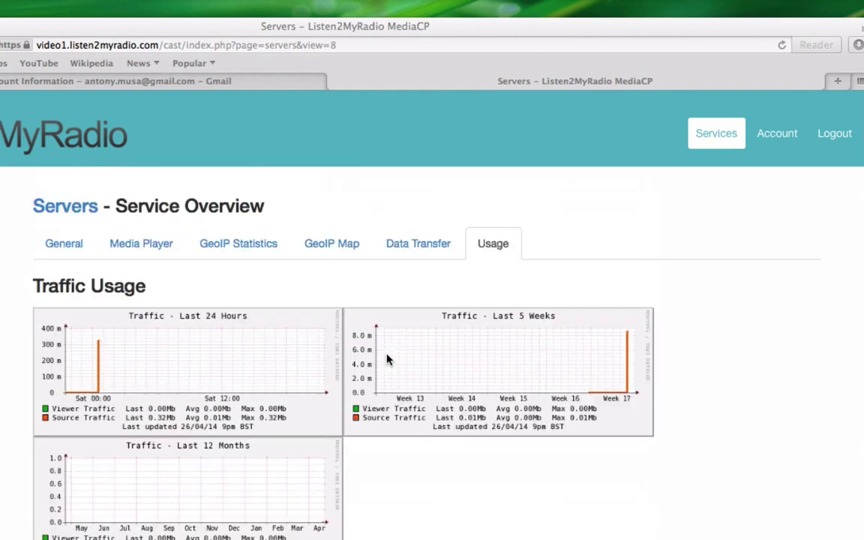
{"action": "left_click", "coordinate": [67, 245]}
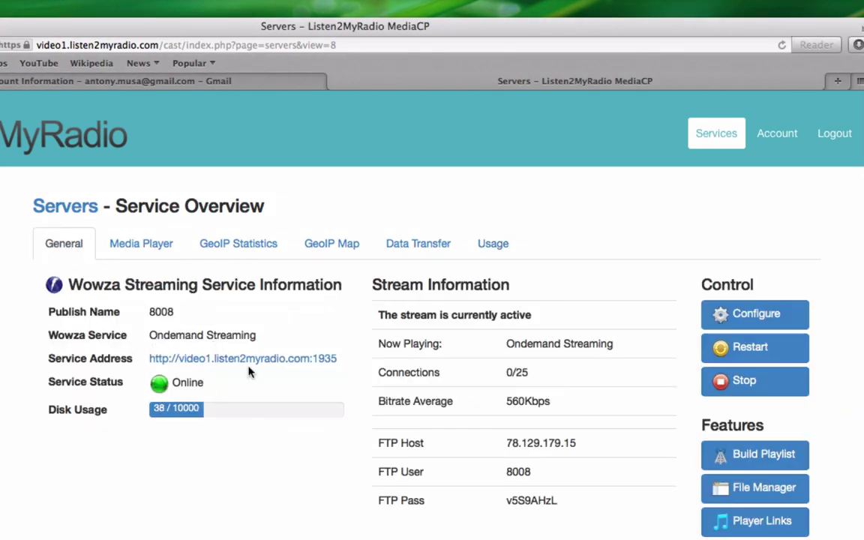
Open the service's configuration and review its general settings down to the live broadcast and FTP password
{"action": "scroll", "coordinate": [295, 381], "scroll_direction": "down", "scroll_amount": 2}
{"action": "scroll", "coordinate": [585, 198], "scroll_direction": "up", "scroll_amount": 2}
{"action": "left_click", "coordinate": [756, 315]}
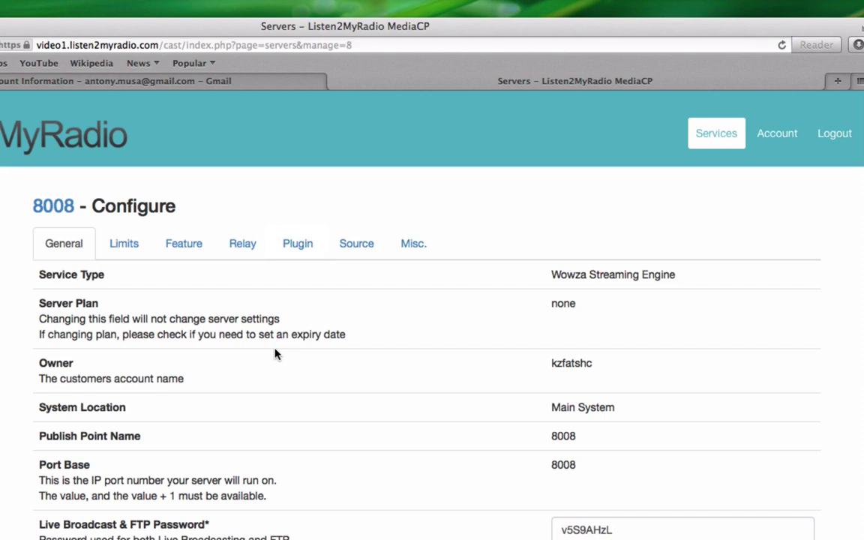
{"action": "scroll", "coordinate": [275, 353], "scroll_direction": "down", "scroll_amount": 1}
{"action": "scroll", "coordinate": [275, 353], "scroll_direction": "up", "scroll_amount": 1}
{"action": "scroll", "coordinate": [332, 363], "scroll_direction": "down", "scroll_amount": 4}
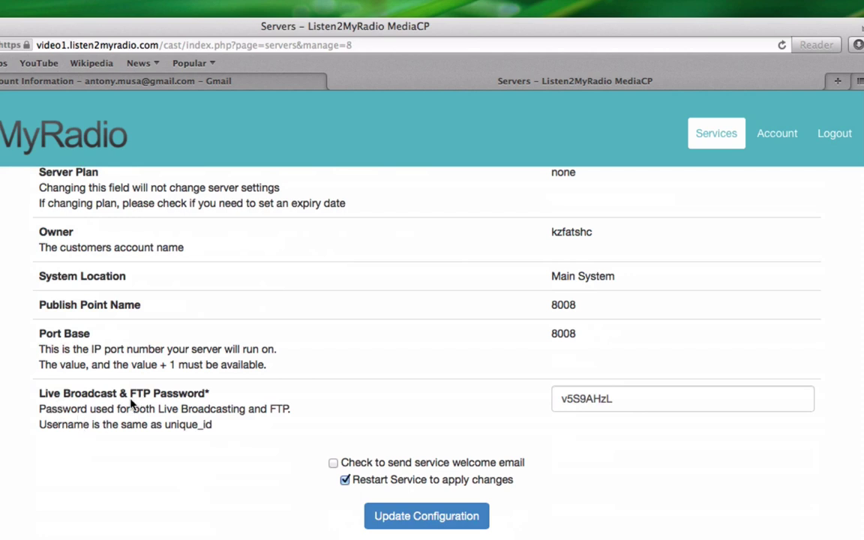
Select the existing value in the Live Broadcast & FTP Password field of the general settings
{"action": "double_click", "coordinate": [649, 399]}
{"action": "left_click", "coordinate": [648, 400]}
{"action": "double_click", "coordinate": [647, 403]}
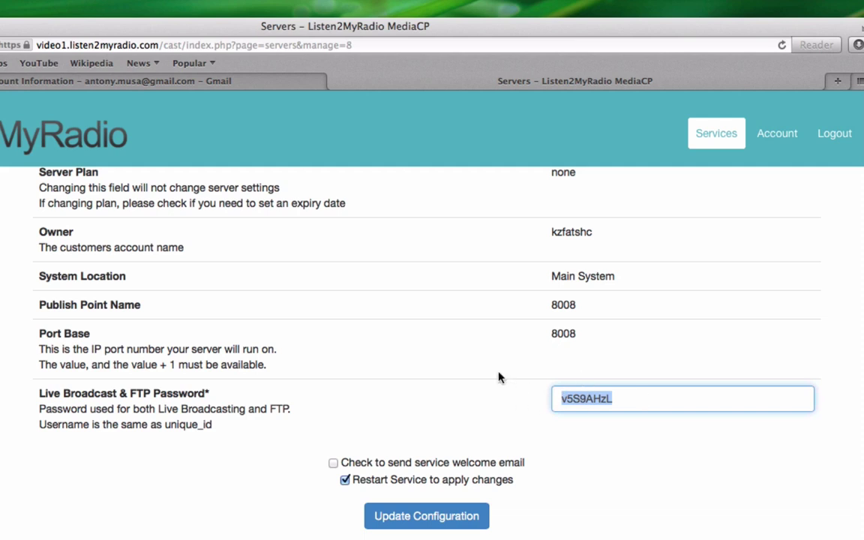
{"action": "left_click", "coordinate": [414, 528]}
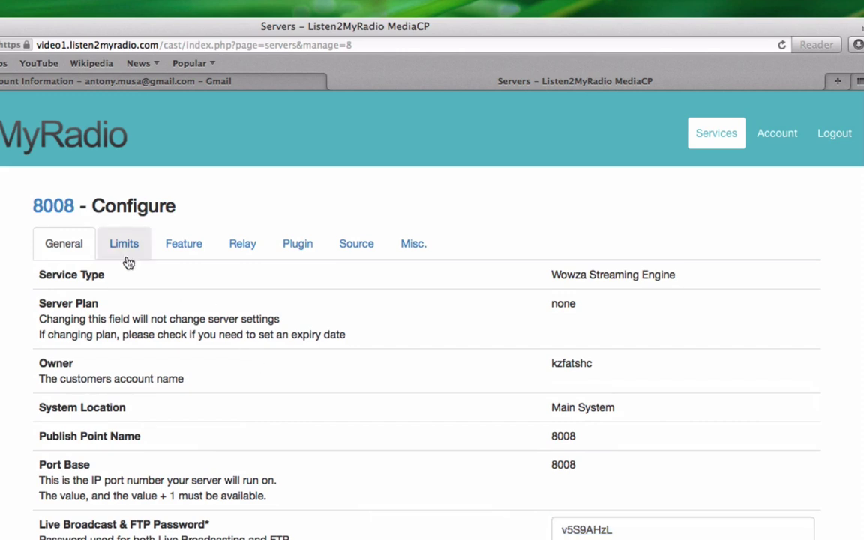
Review the service's limits, highlighting the maximum bandwidth value among the bitrate, user and disk quota limits
{"action": "left_click", "coordinate": [126, 255]}
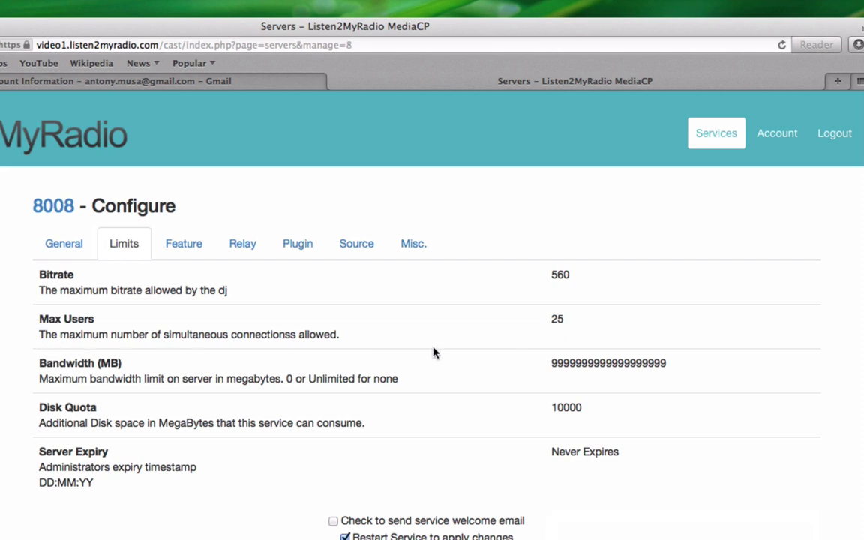
{"action": "double_click", "coordinate": [592, 362]}
{"action": "left_click", "coordinate": [540, 368]}
{"action": "double_click", "coordinate": [636, 367]}
{"action": "triple_click", "coordinate": [663, 367]}
{"action": "left_click", "coordinate": [540, 395]}
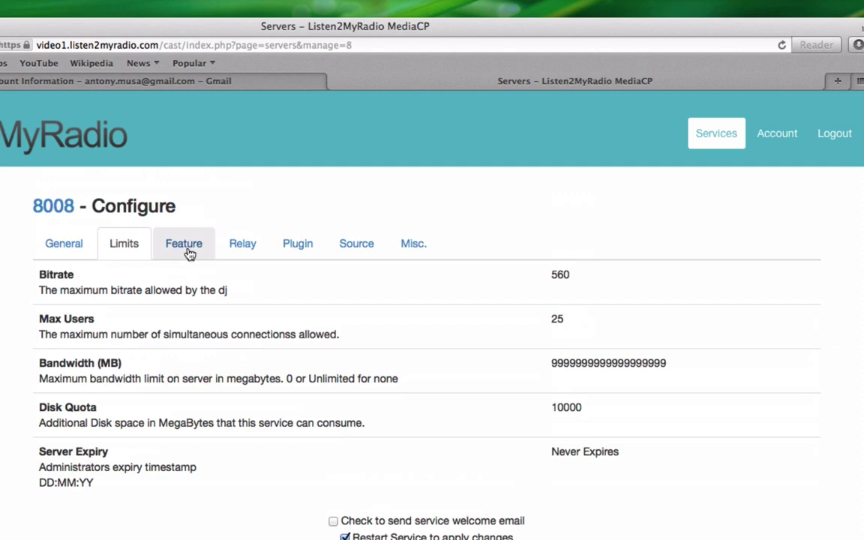
Review the feature settings, checking the GeoIP Country Locking options and the GeoIP Allowed Countries field
{"action": "left_click", "coordinate": [236, 182]}
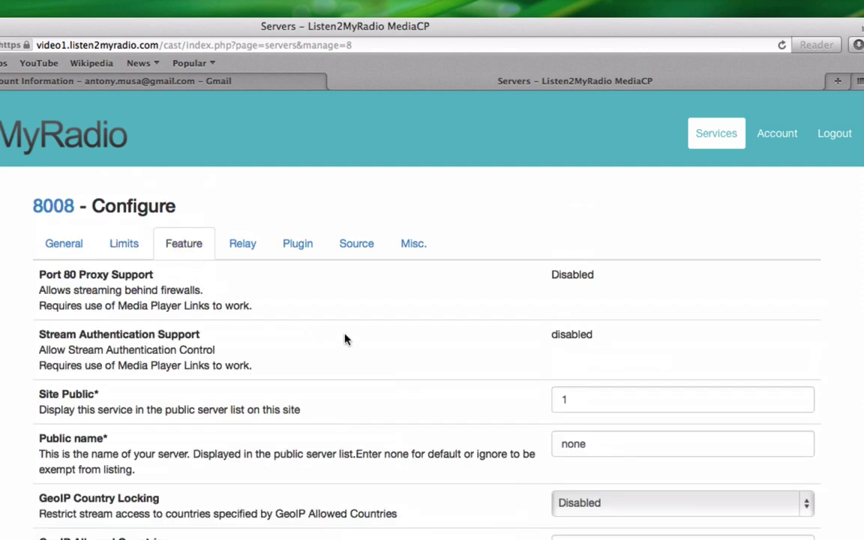
{"action": "scroll", "coordinate": [345, 339], "scroll_direction": "down", "scroll_amount": 4}
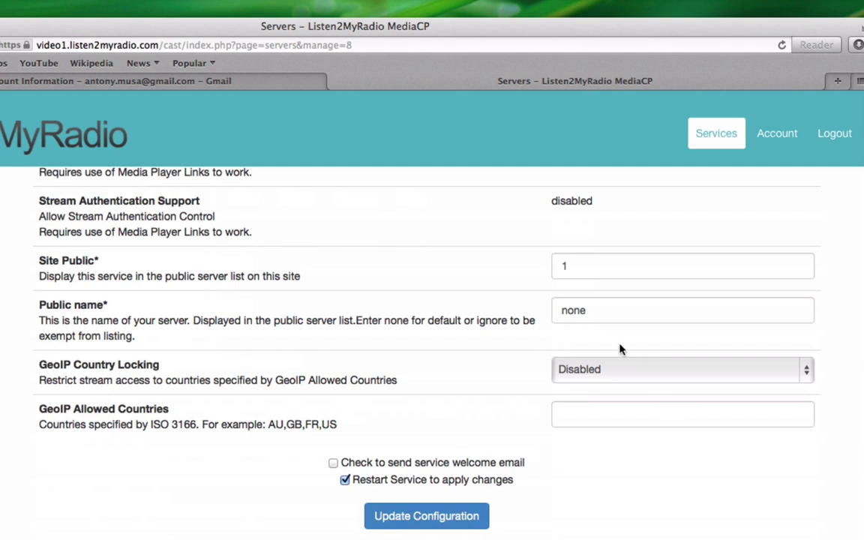
{"action": "left_click", "coordinate": [617, 371]}
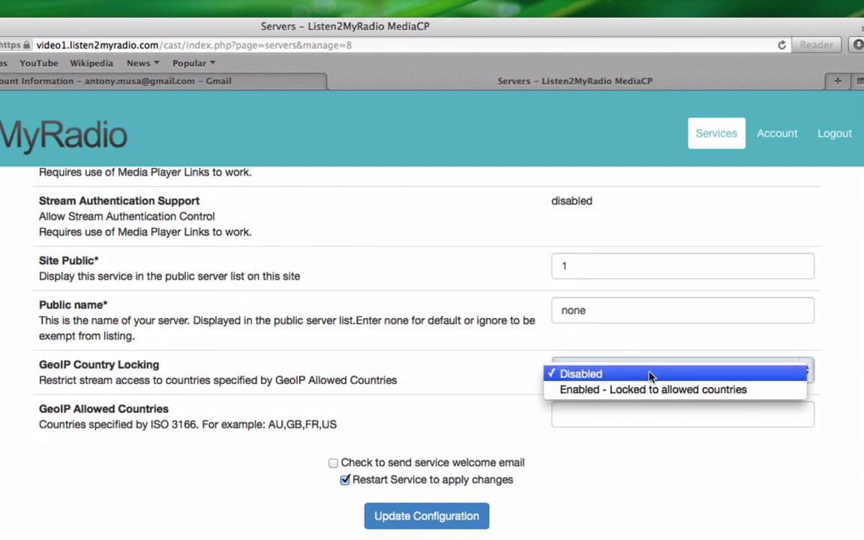
{"action": "left_click", "coordinate": [375, 396]}
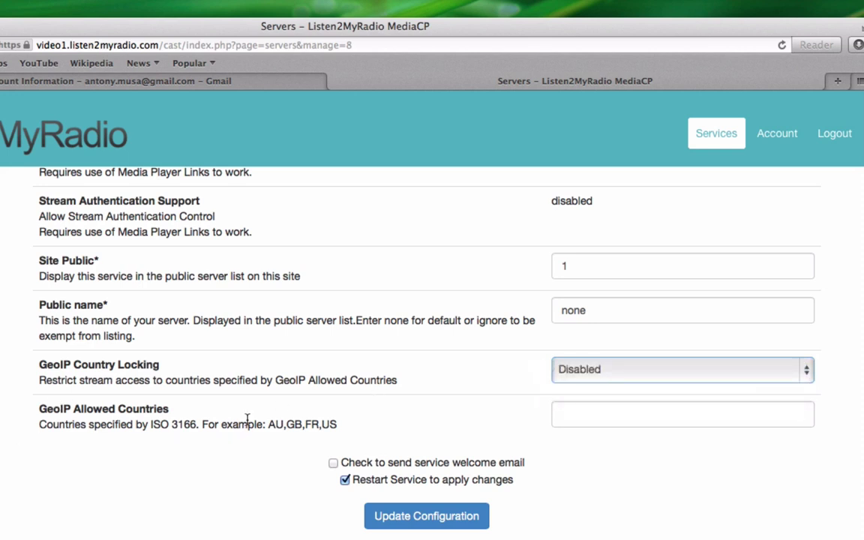
{"action": "left_click", "coordinate": [604, 405]}
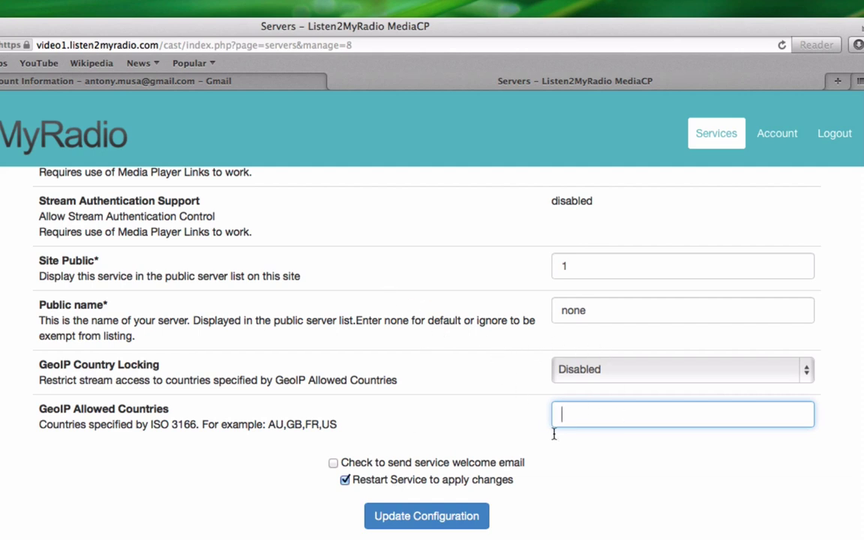
{"action": "scroll", "coordinate": [595, 489], "scroll_direction": "up", "scroll_amount": 3}
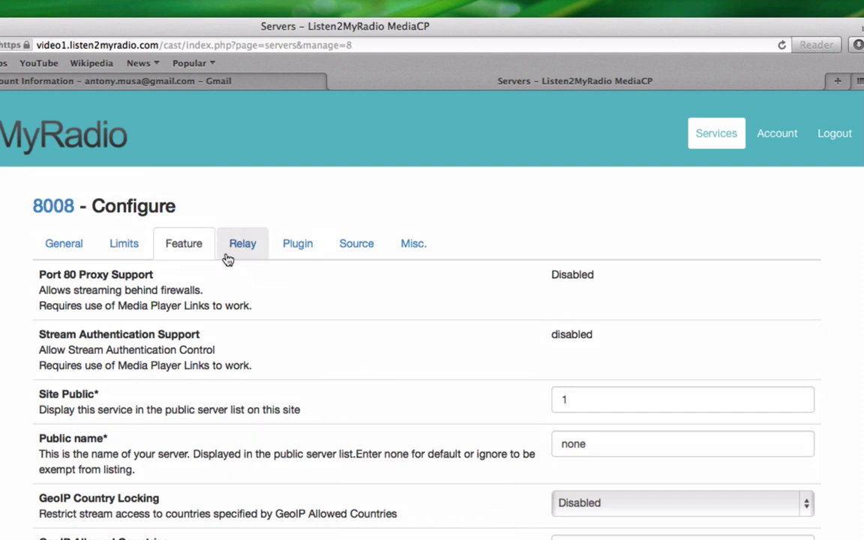
Open the plugin settings and check the available service types, keeping Ondemand Streaming
{"action": "left_click", "coordinate": [283, 246]}
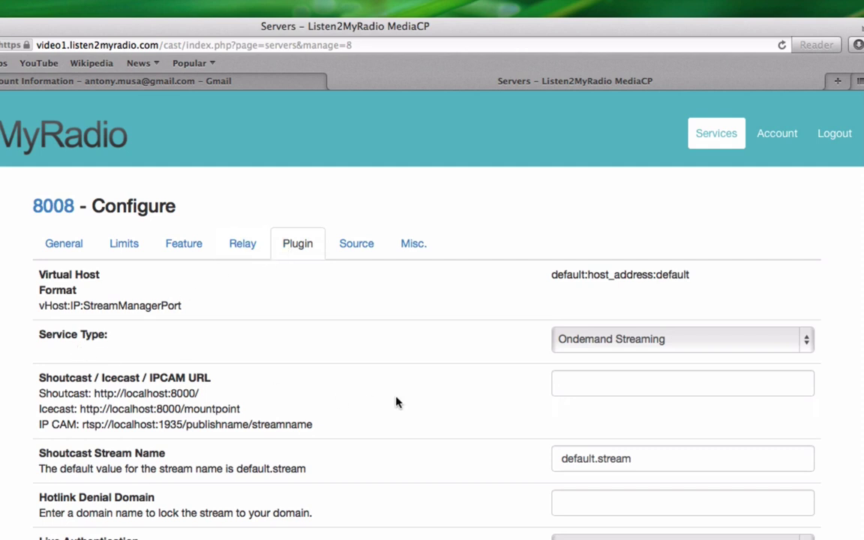
{"action": "left_click", "coordinate": [696, 347]}
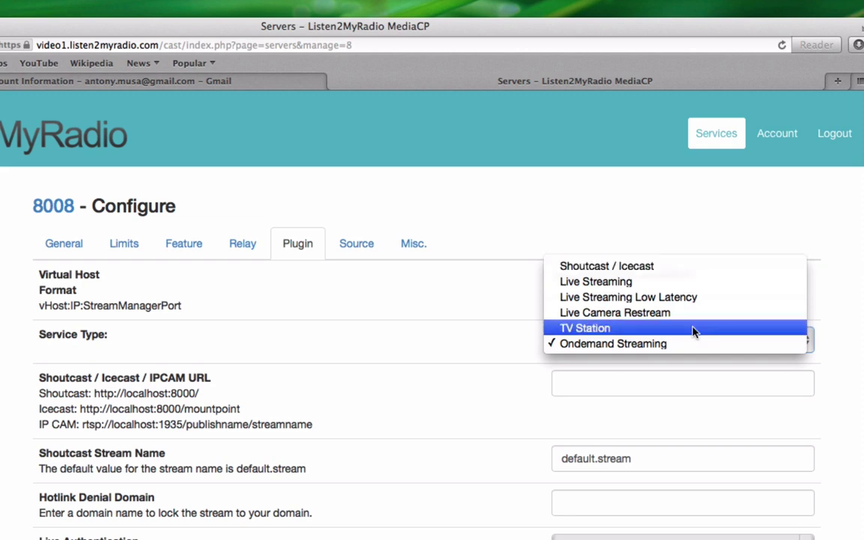
{"action": "left_click", "coordinate": [353, 330]}
Check the Hotlink Denial Domain and Live Authentication settings, and update the service configuration
{"action": "scroll", "coordinate": [349, 250], "scroll_direction": "down", "scroll_amount": 4}
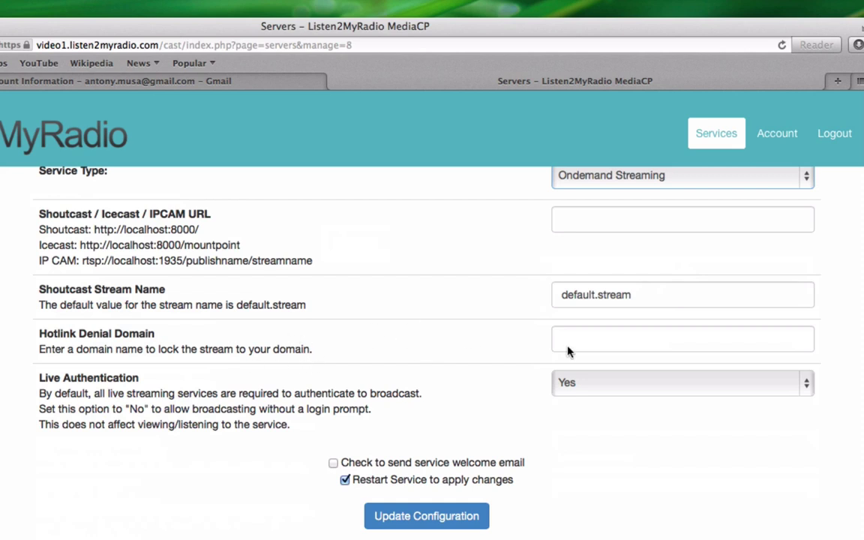
{"action": "left_click", "coordinate": [604, 343]}
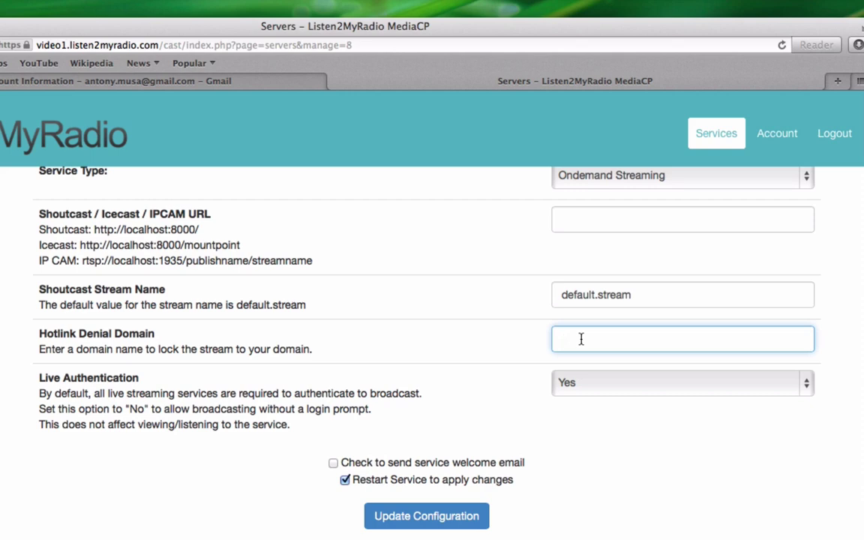
{"action": "scroll", "coordinate": [582, 340], "scroll_direction": "up", "scroll_amount": 5}
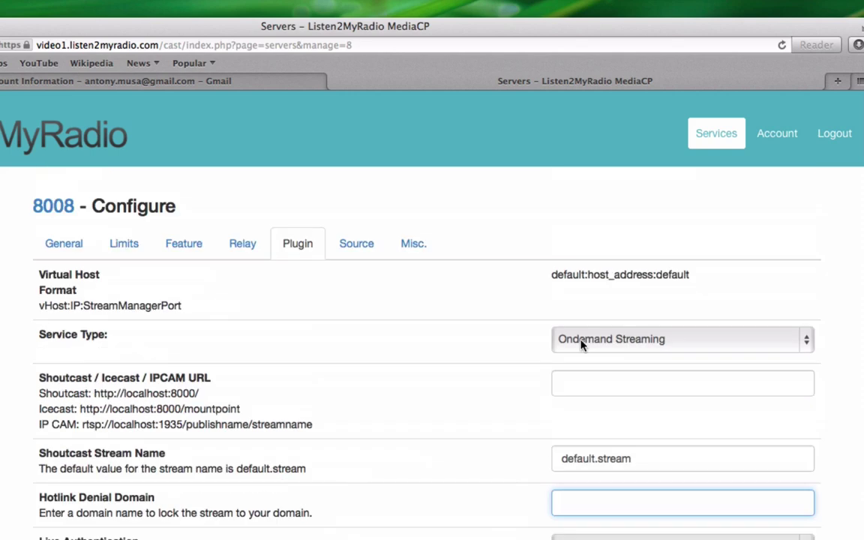
{"action": "scroll", "coordinate": [581, 344], "scroll_direction": "down", "scroll_amount": 5}
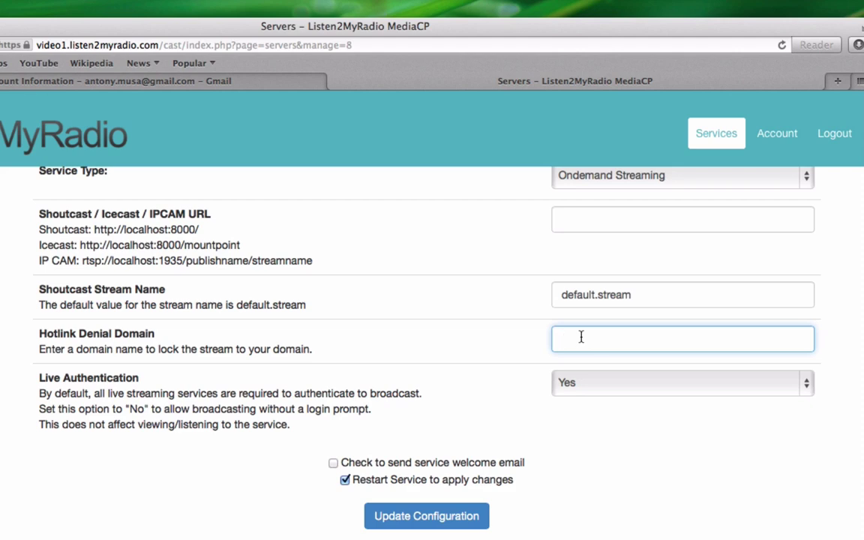
{"action": "left_click", "coordinate": [422, 517]}
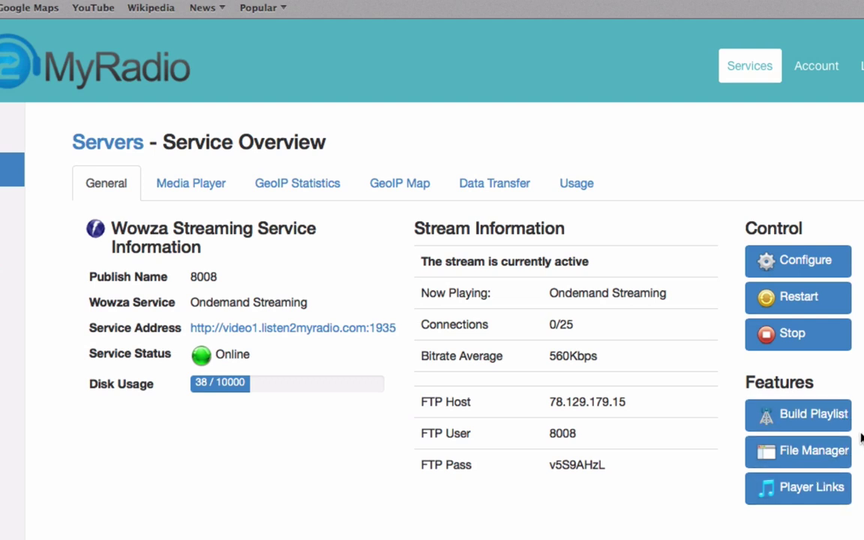
Open the service's player links and review the embed codes for HTML integration, Google Maps and the top 10 countries
{"action": "left_click", "coordinate": [803, 495]}
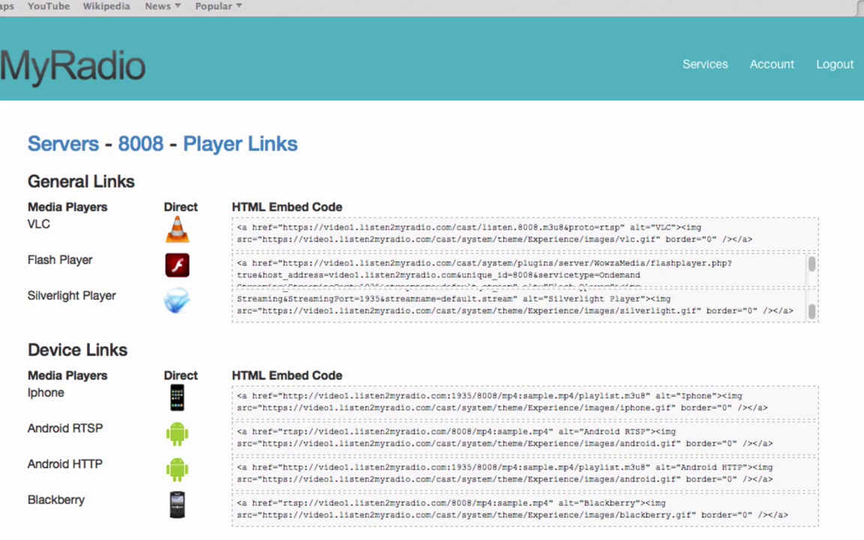
{"action": "key", "text": "Tab"}
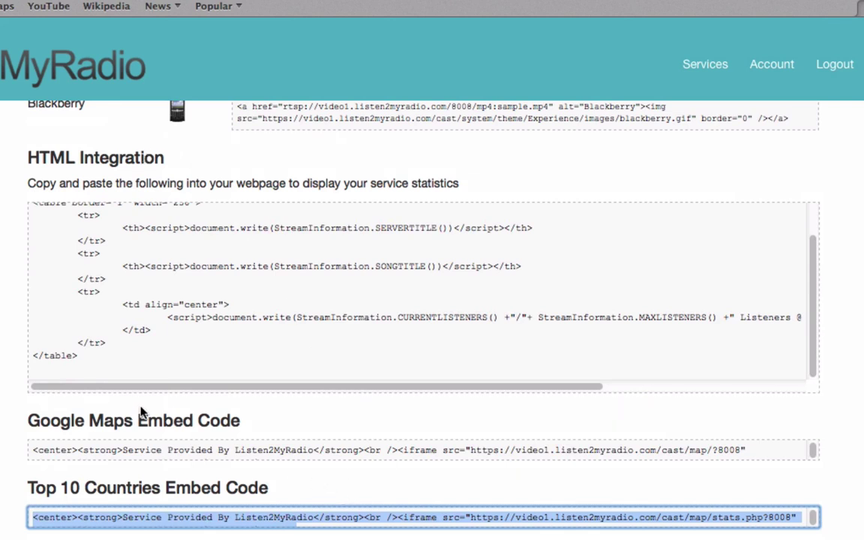
{"action": "left_click_drag", "start_coordinate": [139, 409], "coordinate": [220, 444]}
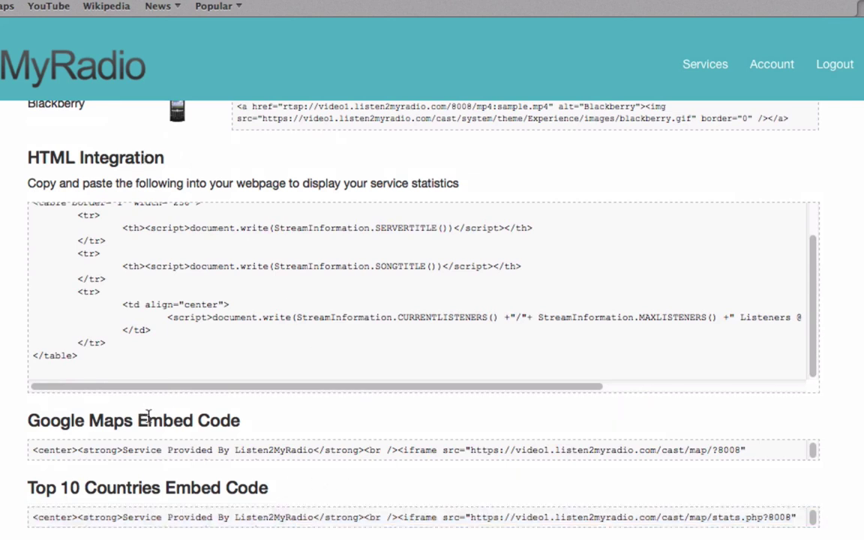
{"action": "left_click", "coordinate": [210, 422]}
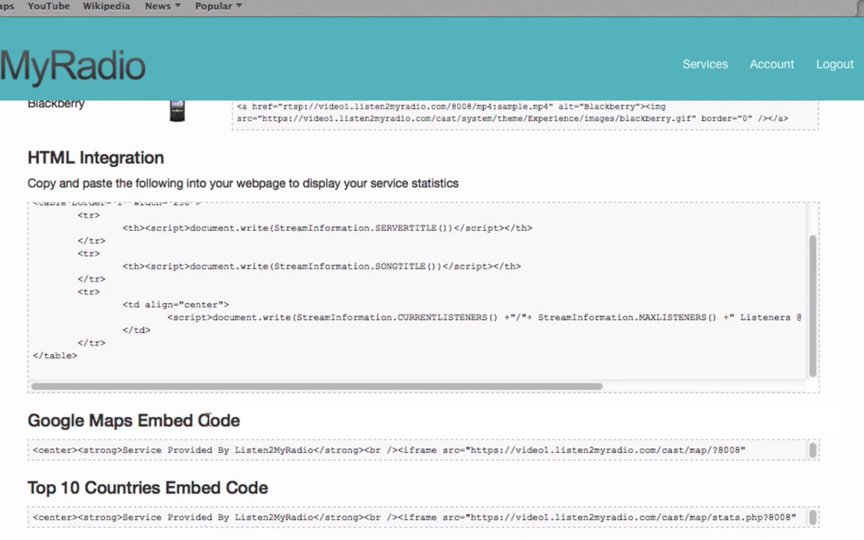